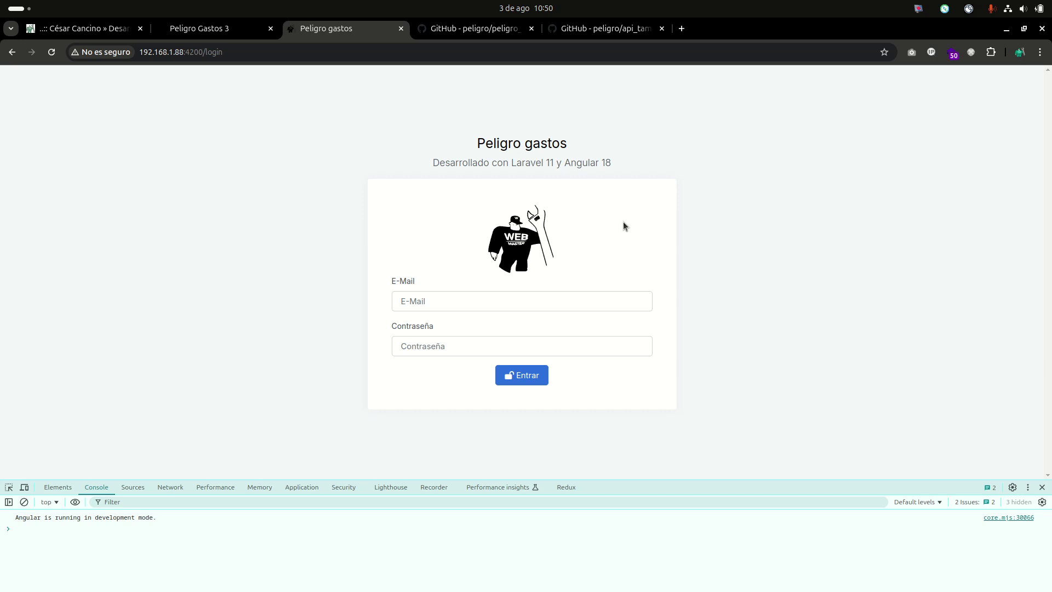
Switch to the César Cancino tab with the Angular, Webpay, Paypal, Mercado pago course page.
left_click(60, 28)
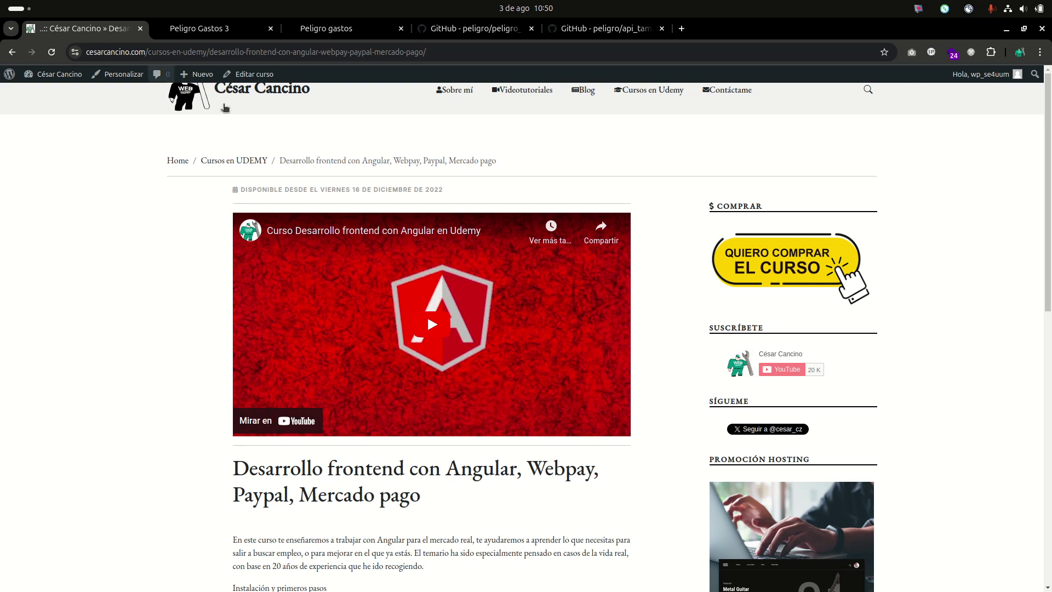
Highlight 'angular' in the course page address, then return to the Peligro gastos login tab.
double_click(296, 52)
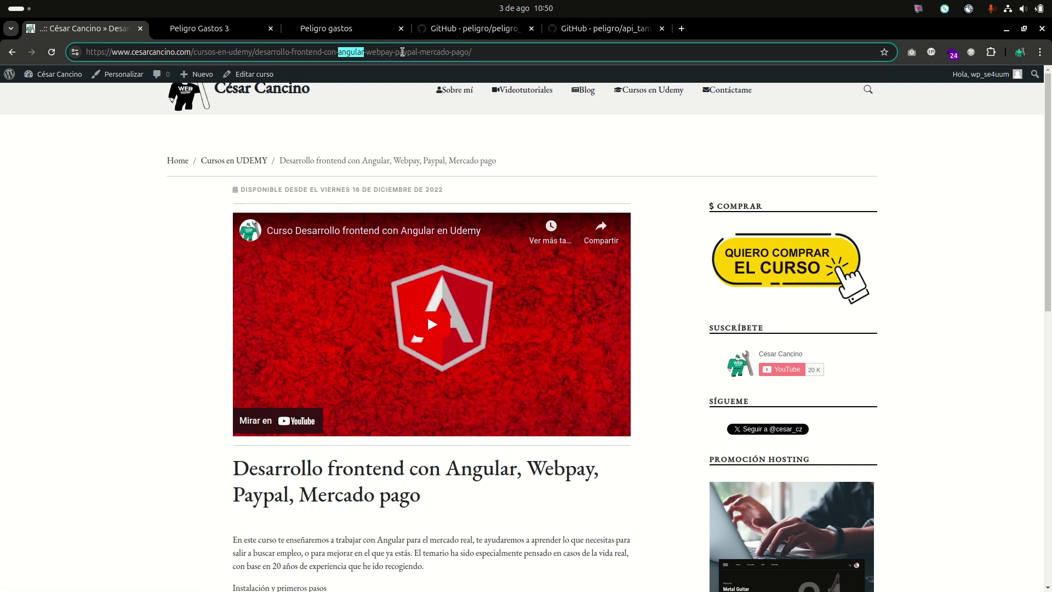
left_click(361, 32)
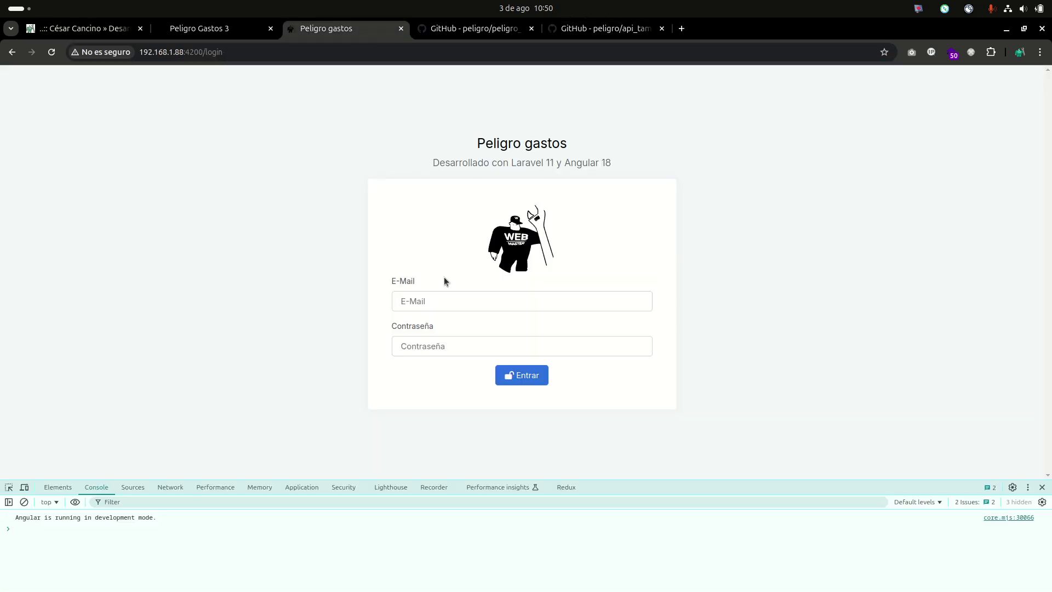
Highlight 'Angular 18' in the login subtitle and fill in the saved login e-mail.
left_click(438, 301)
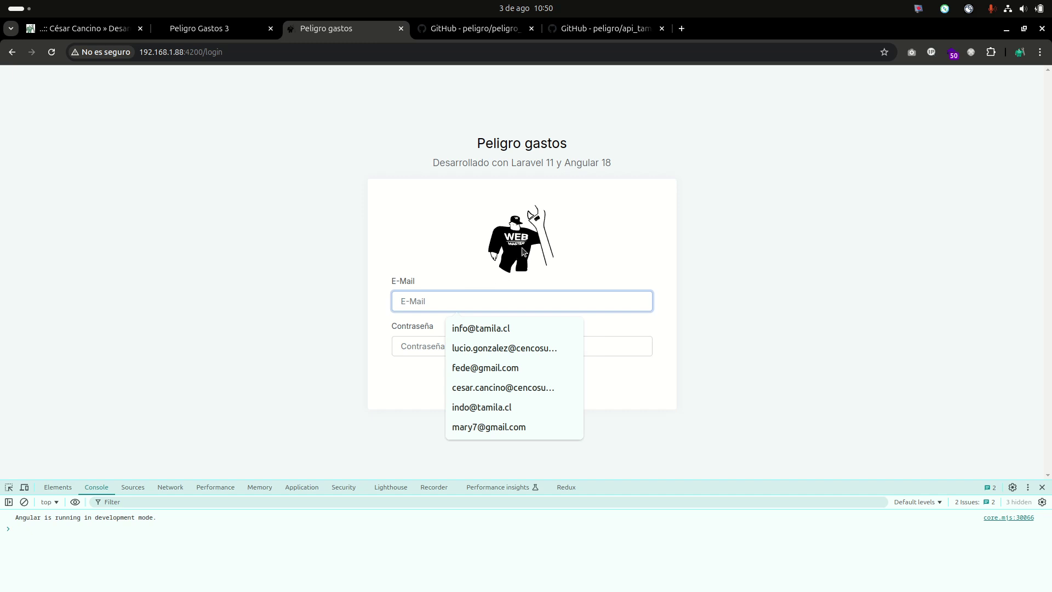
left_click_drag(614, 162, 567, 166)
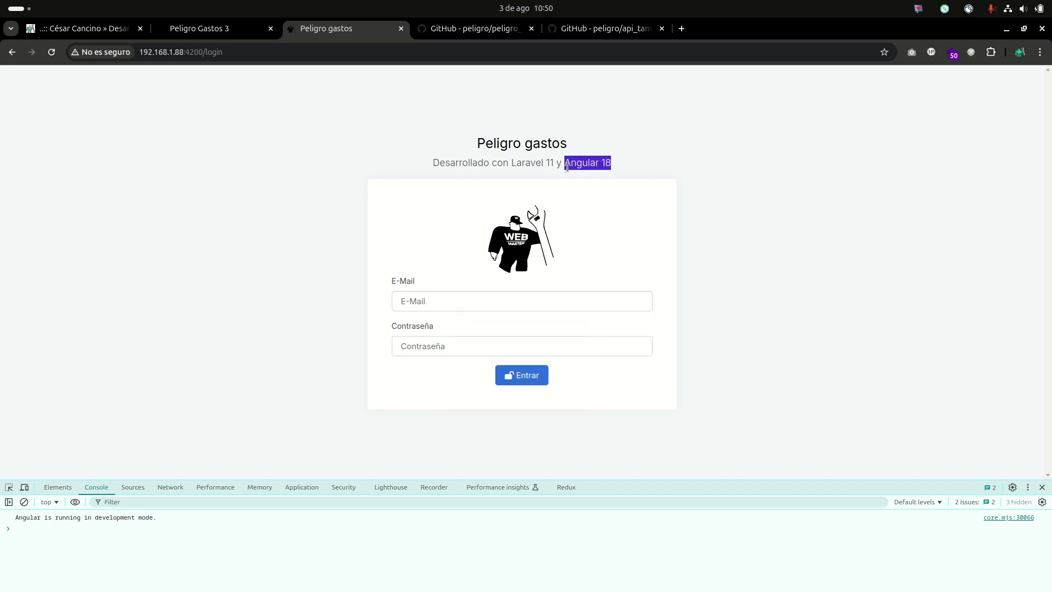
double_click(605, 160)
left_click(470, 294)
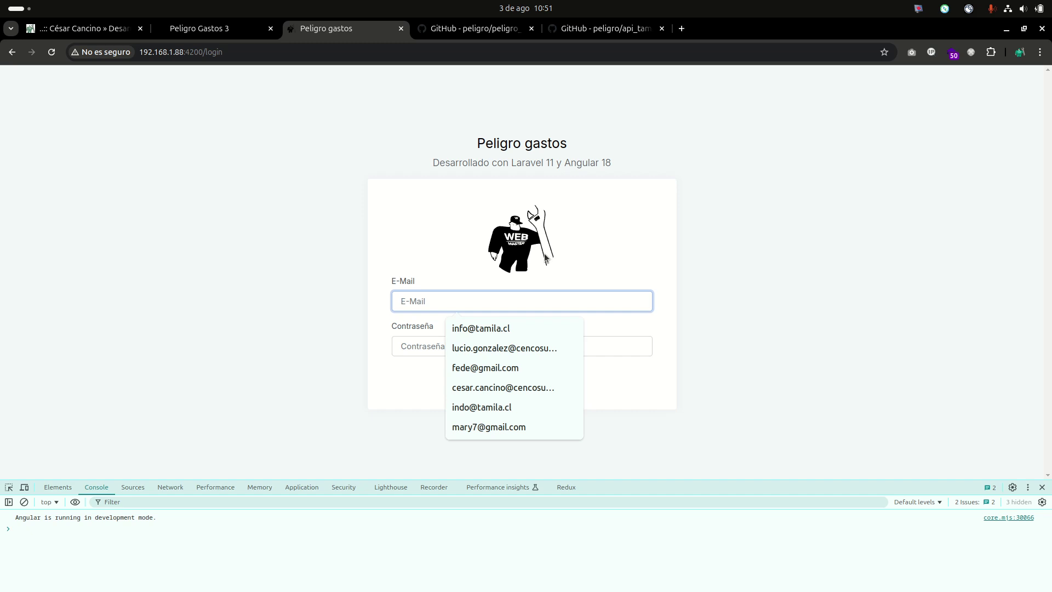
left_click(479, 326)
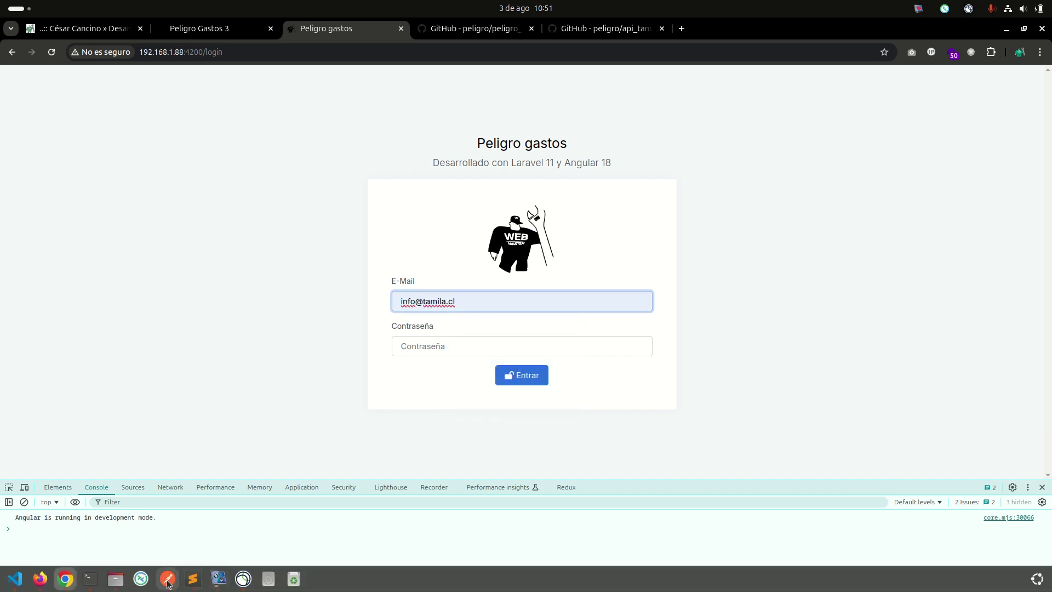
Paste the password copied from Postman, sign in locally, and go to the Peligro Gastos 3 tab.
left_click(167, 586)
double_click(374, 241)
key("alt+Tab")
left_click(453, 345)
key("ctrl+v")
left_click(520, 378)
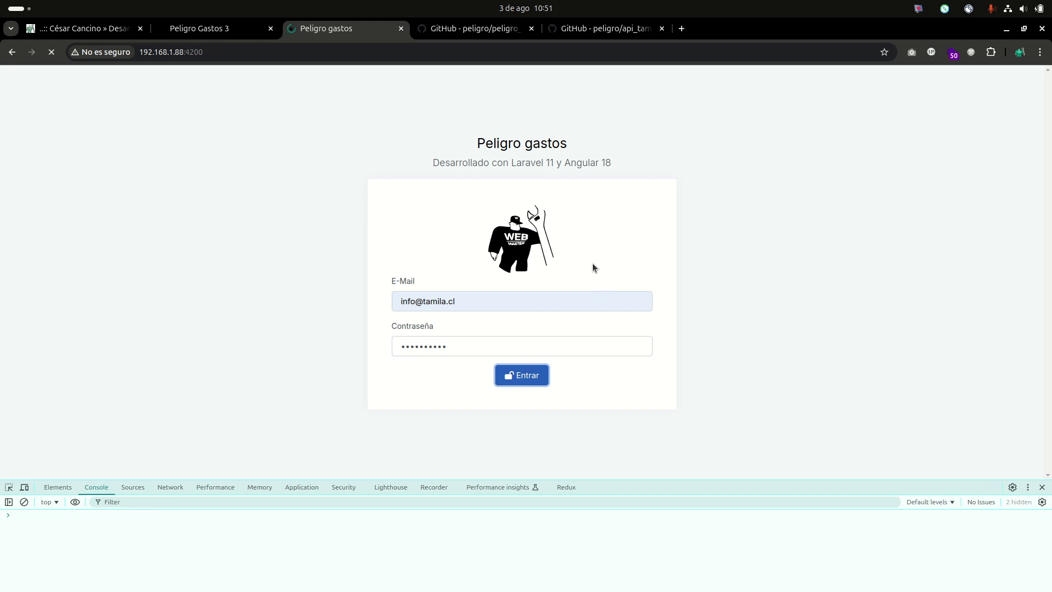
left_click(238, 30)
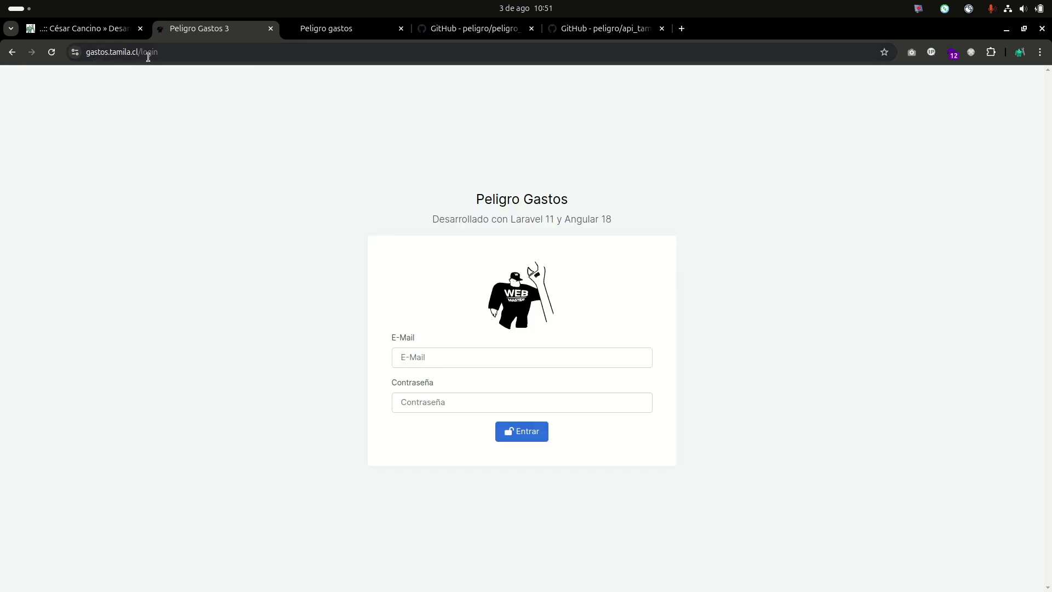
Sign in to gastos.tamila.cl with the saved e-mail suggestion and the pasted password.
left_click(513, 356)
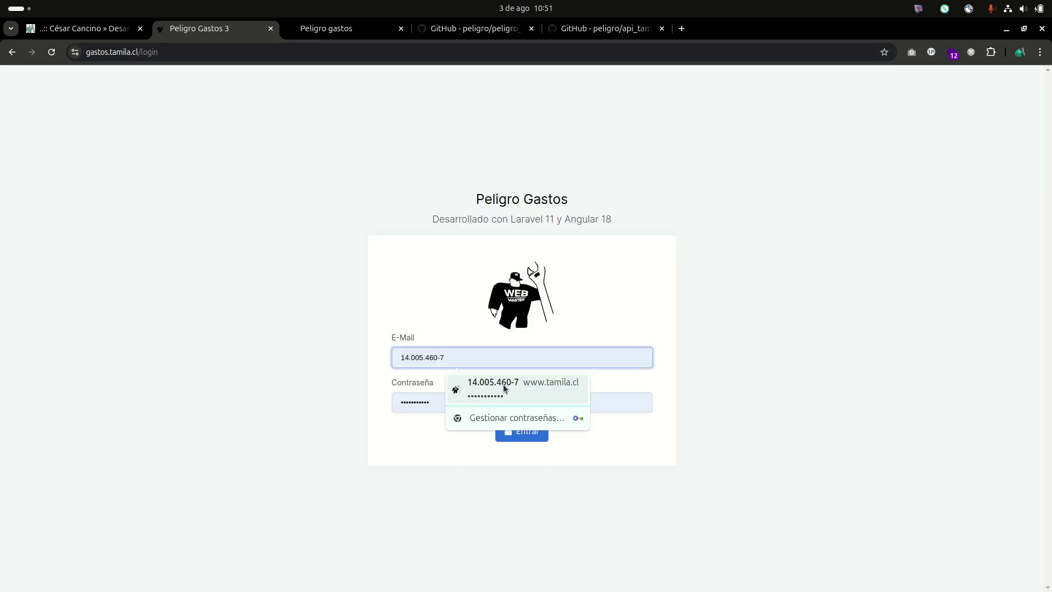
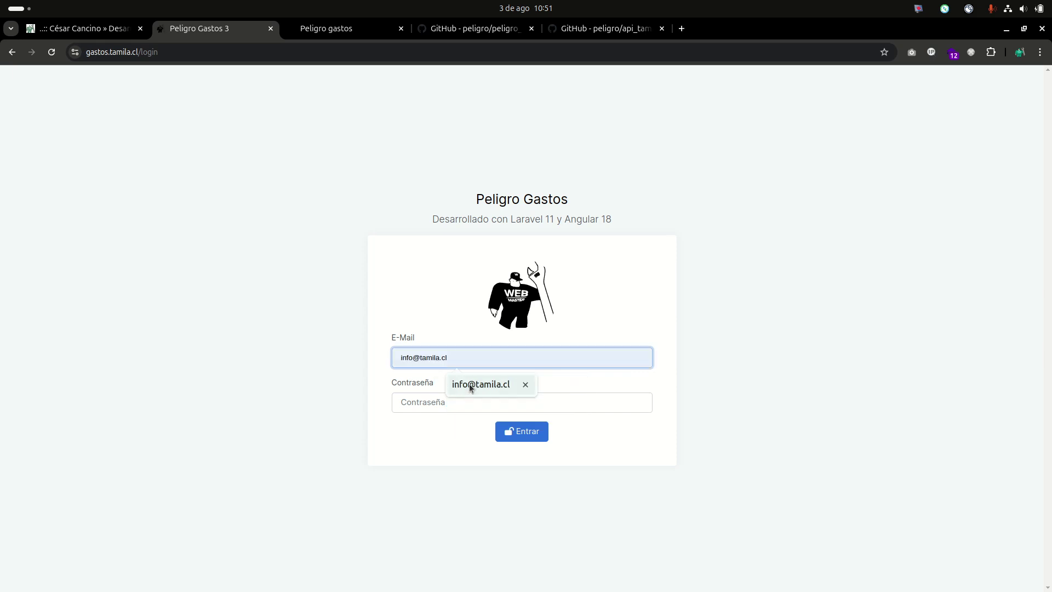
left_click(470, 383)
left_click(462, 403)
key("ctrl+v")
key("Tab")
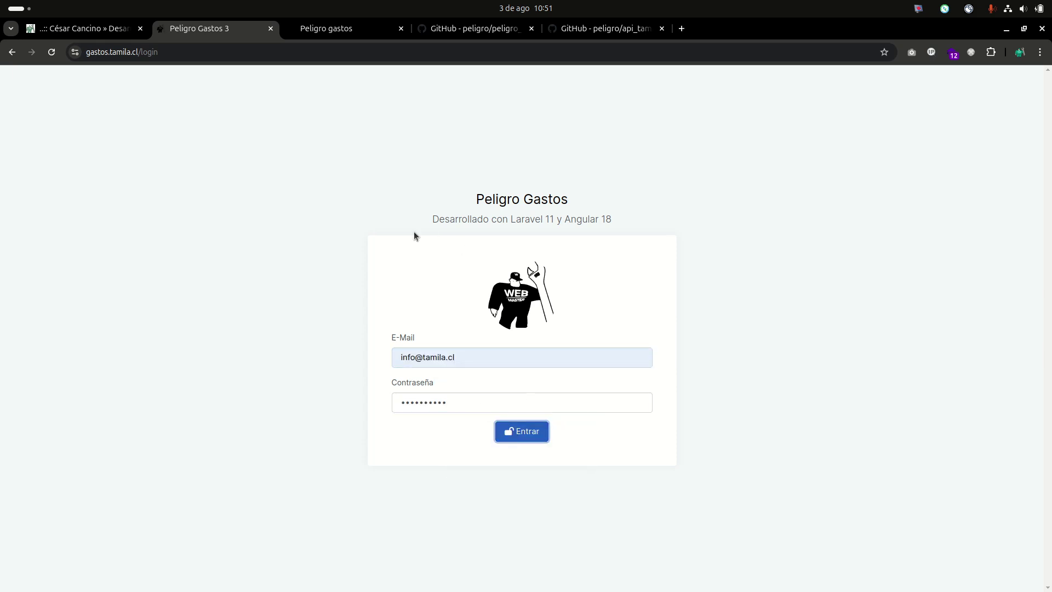
key("Return")
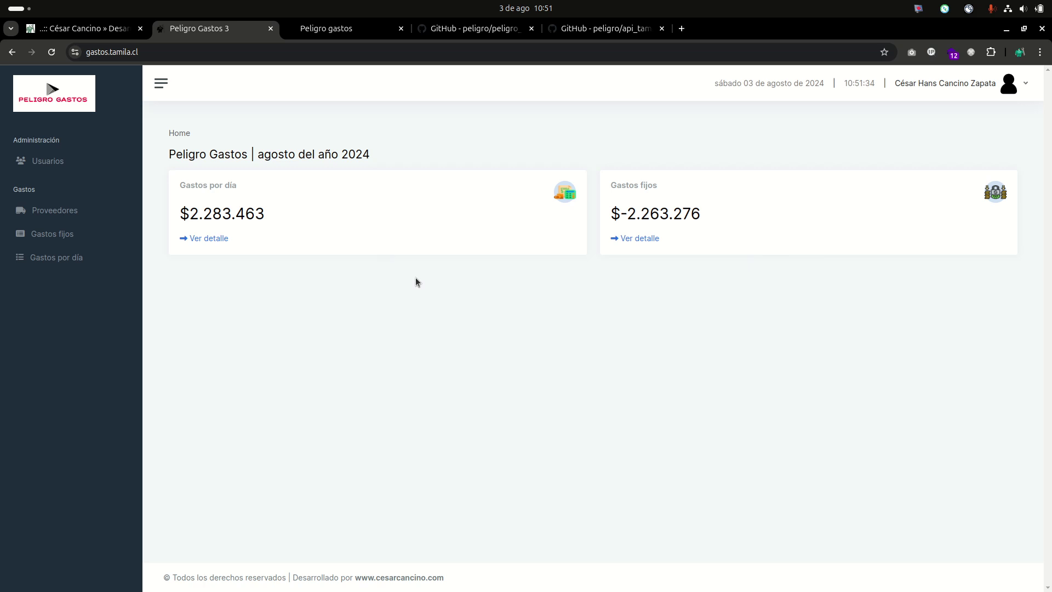
Highlight the $2.283.463 daily total, open its five-entry detail list, and start a new expense.
left_click_drag(269, 218, 177, 209)
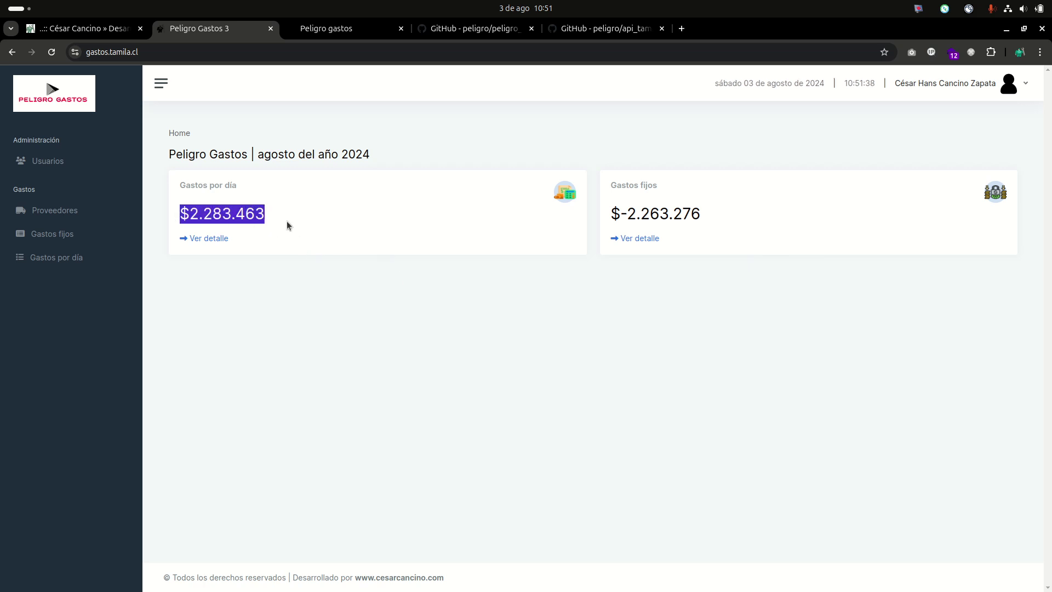
left_click(222, 239)
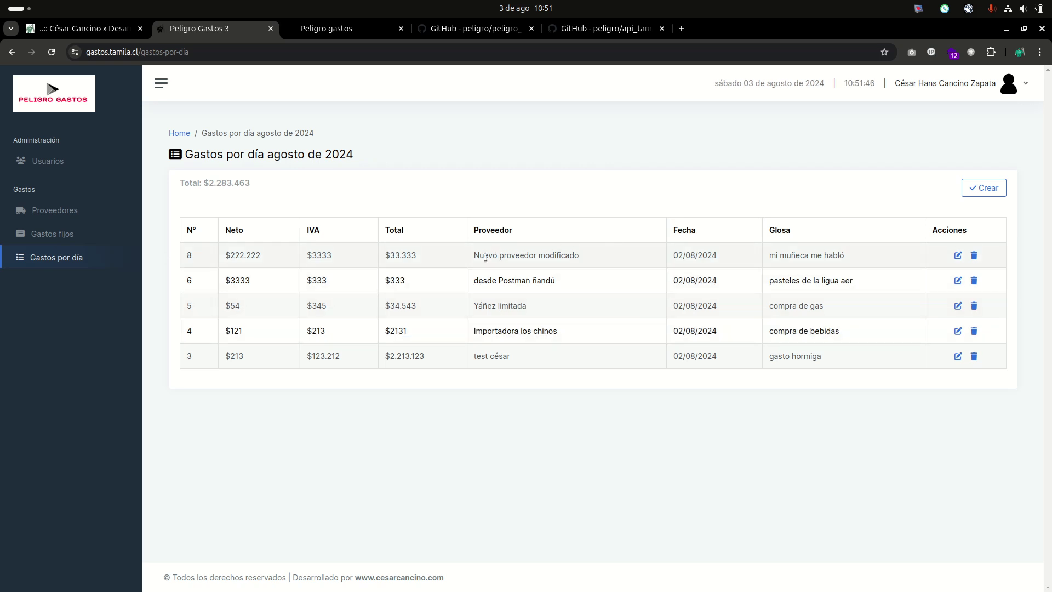
left_click(982, 188)
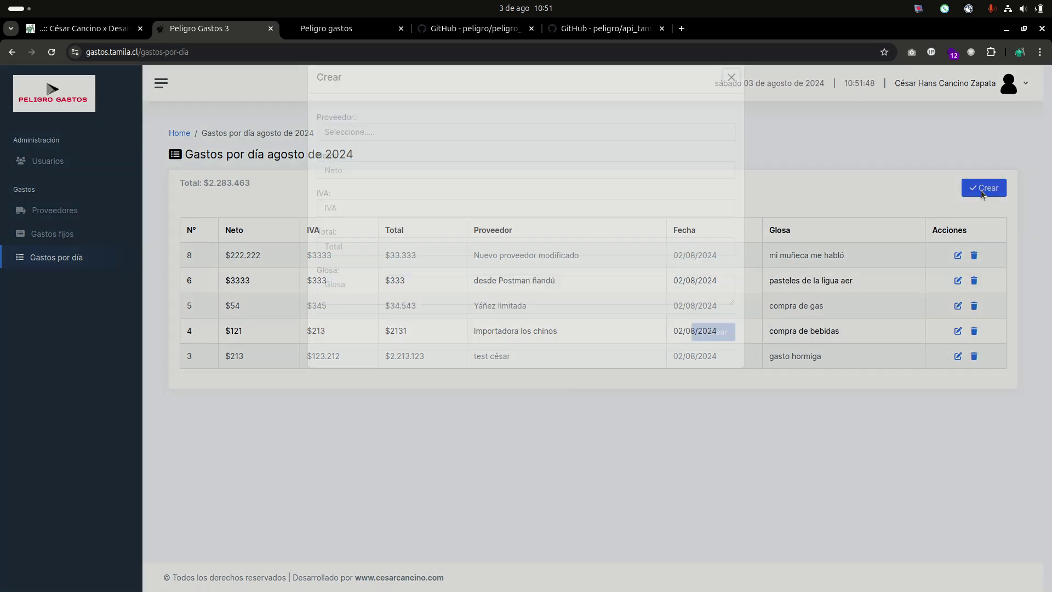
Fill the new expense: a supplier, Neto 22222, IVA 2222, Total 2222, Glosa 'gasto de prueba ñandú'.
left_click(399, 159)
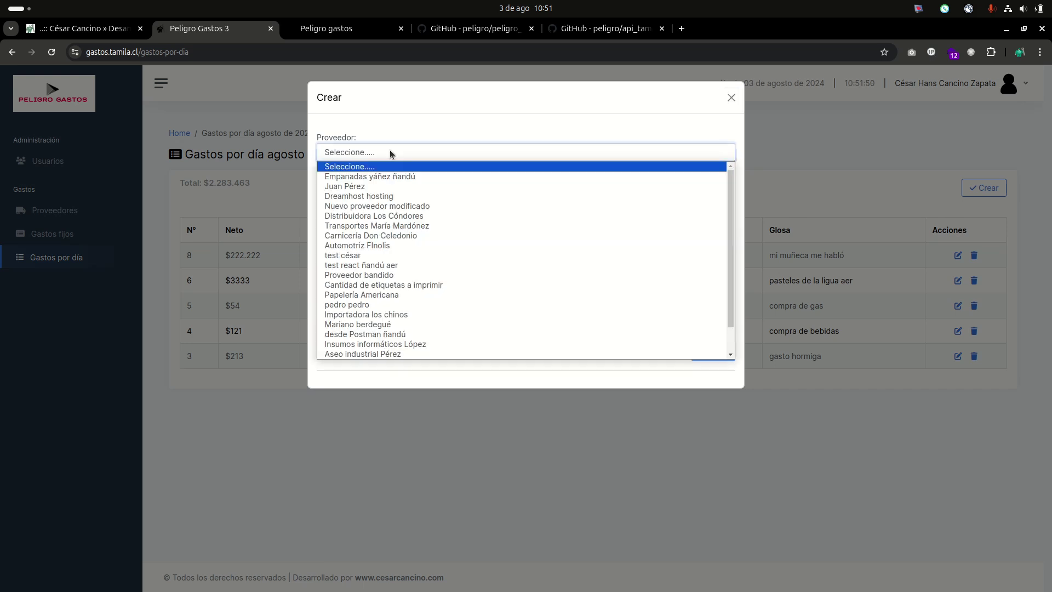
left_click(380, 182)
left_click(391, 187)
type("22222")
left_click(375, 227)
type("2222")
left_click(367, 269)
type("2222")
left_click(384, 312)
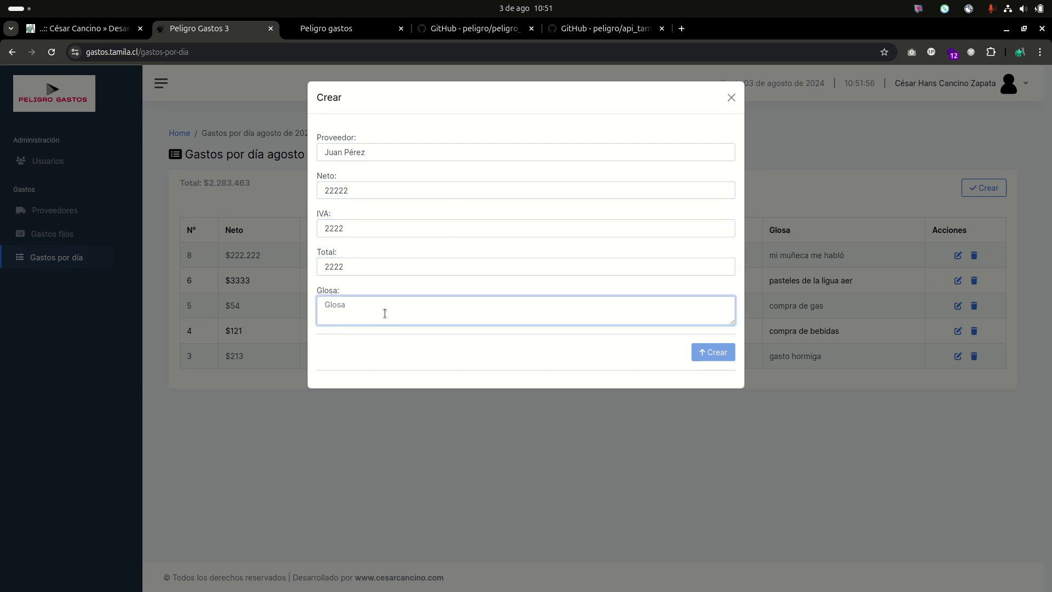
type("gasto de prueba ñandú")
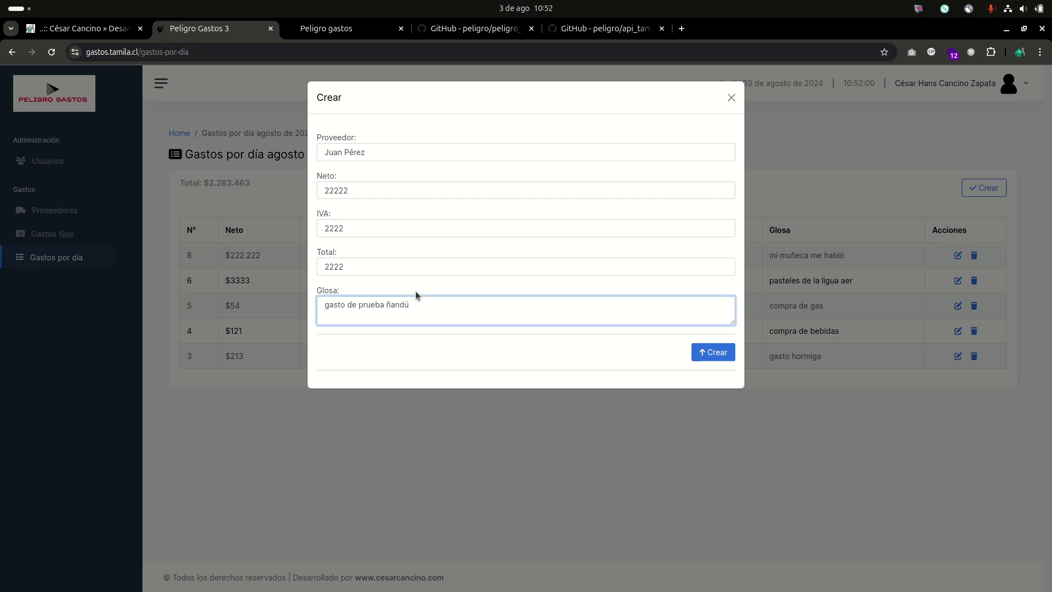
Save the expense and inspect new row 10 at the top of the list.
double_click(400, 305)
left_click(699, 352)
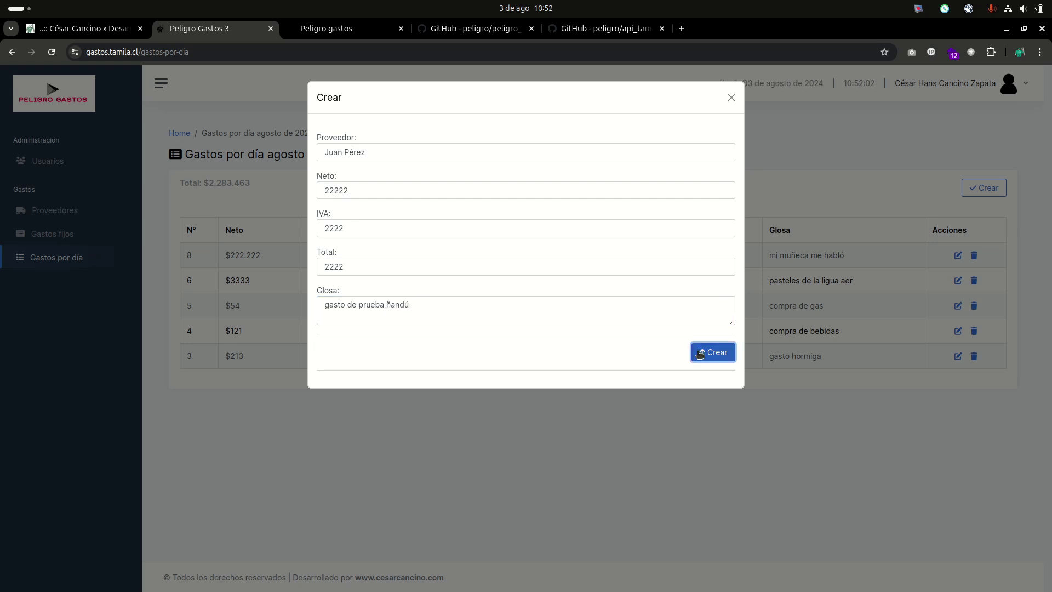
left_click(529, 398)
double_click(504, 255)
double_click(816, 255)
double_click(684, 255)
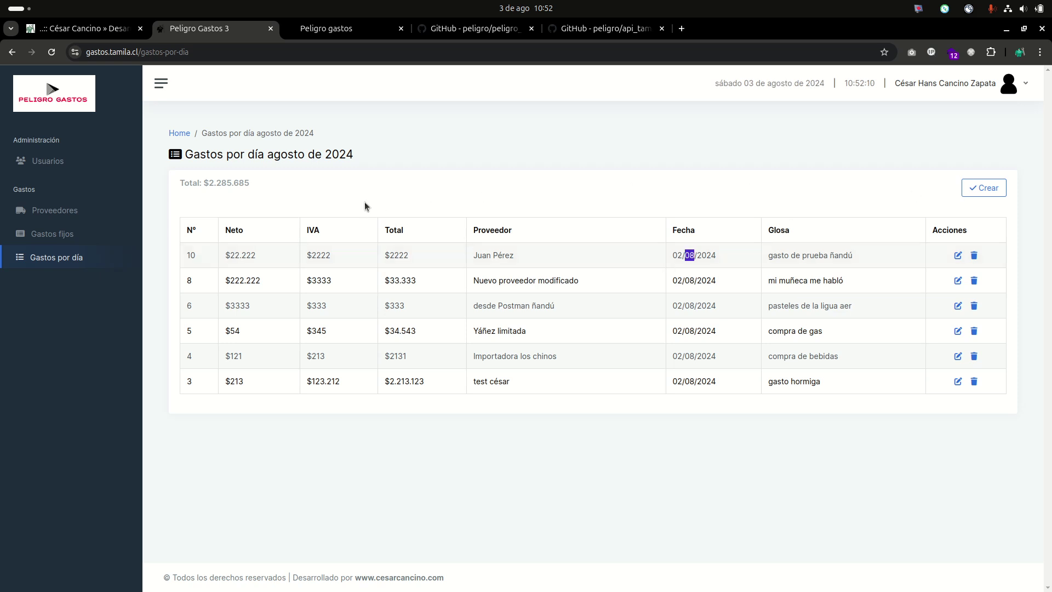
Delete expense No. 10 after viewing its edit form, then go to the August fixed expenses page.
left_click(957, 255)
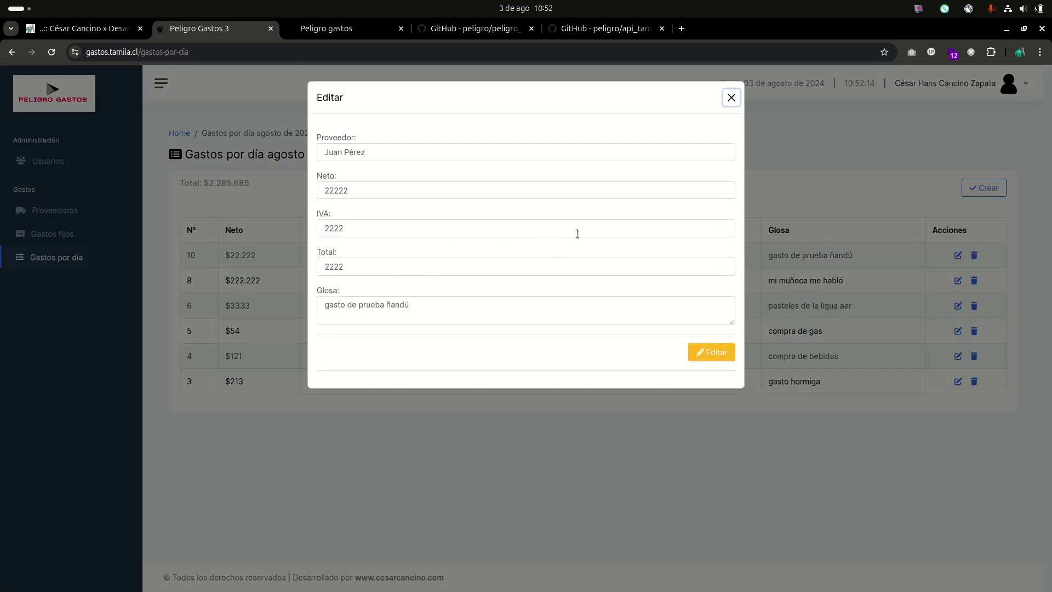
left_click(833, 229)
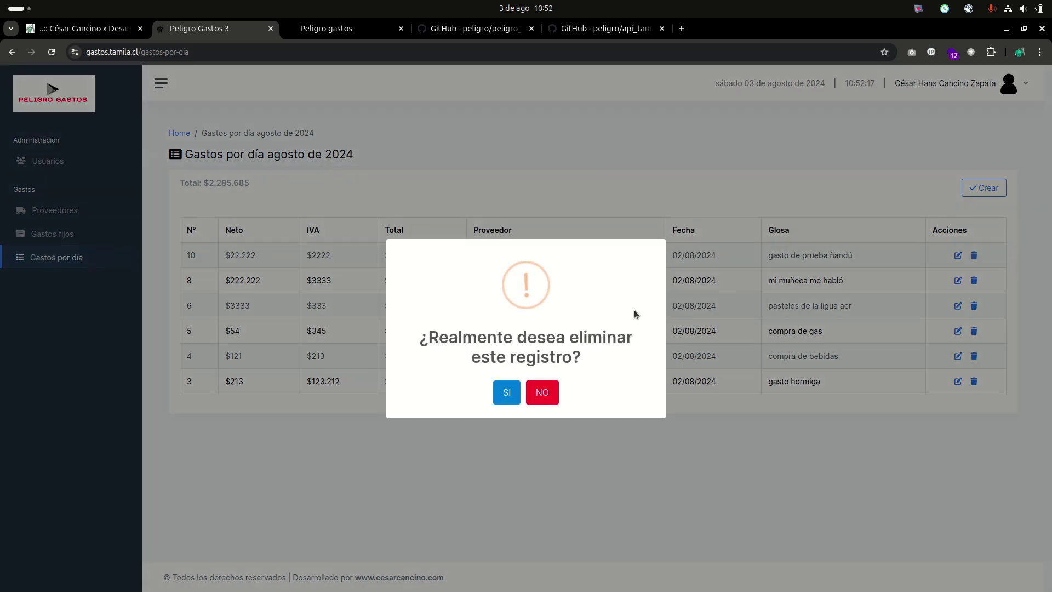
left_click(974, 256)
left_click(503, 385)
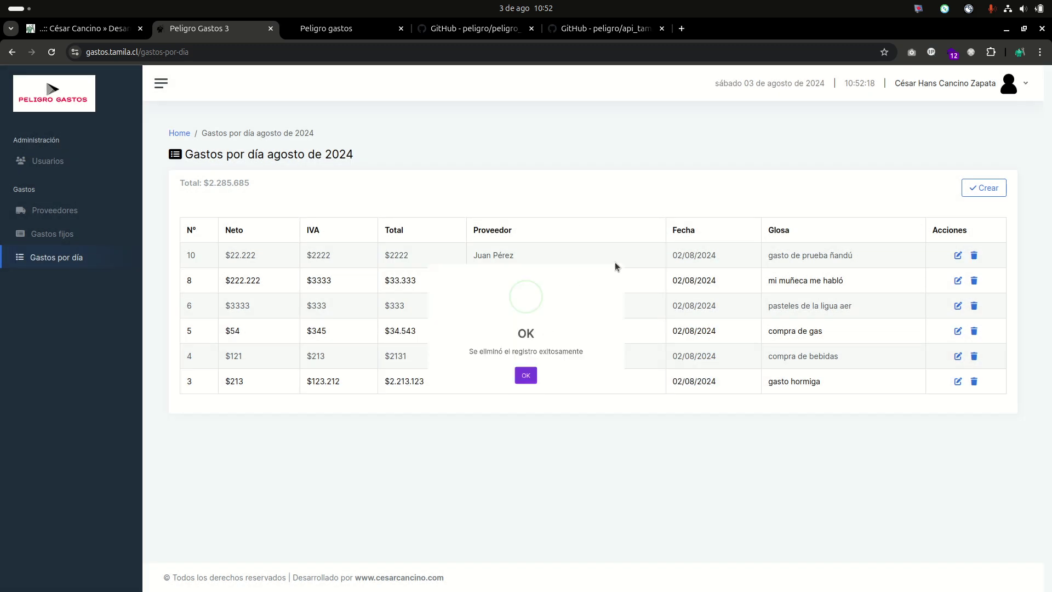
left_click(526, 395)
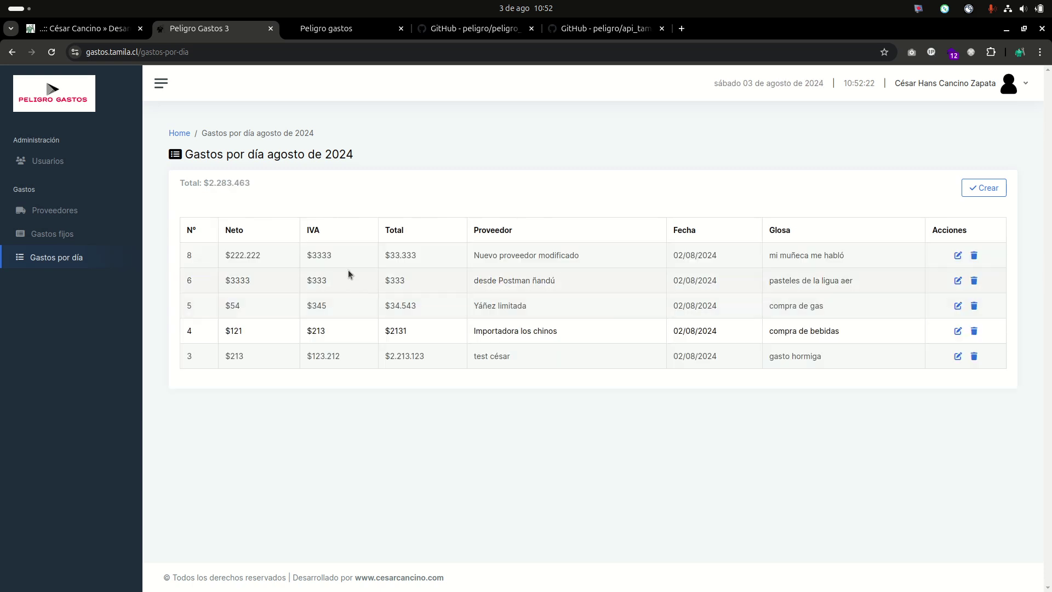
left_click(57, 241)
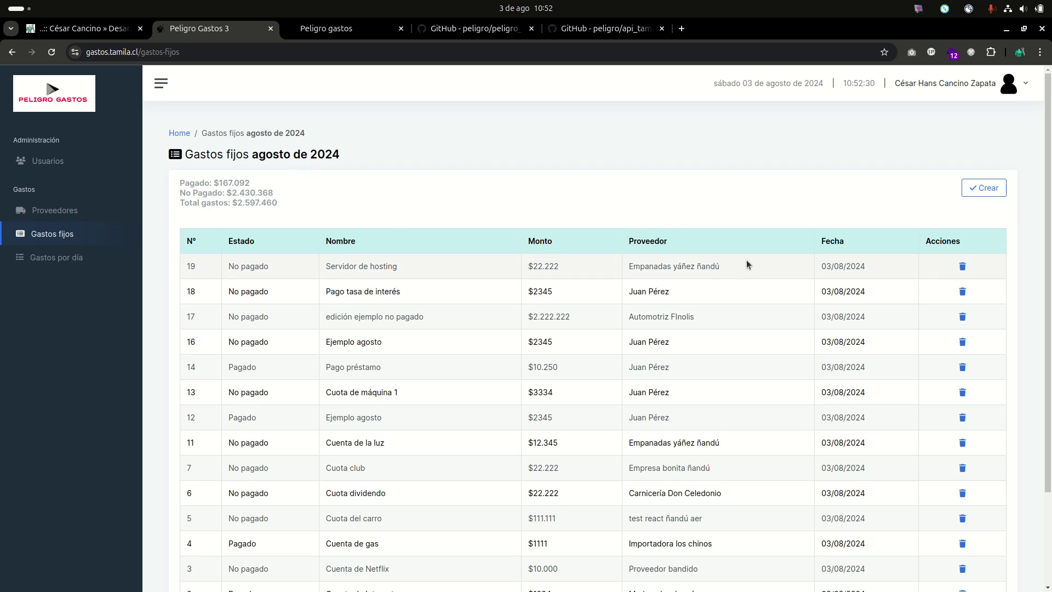
scroll(465, 296, "down", 2)
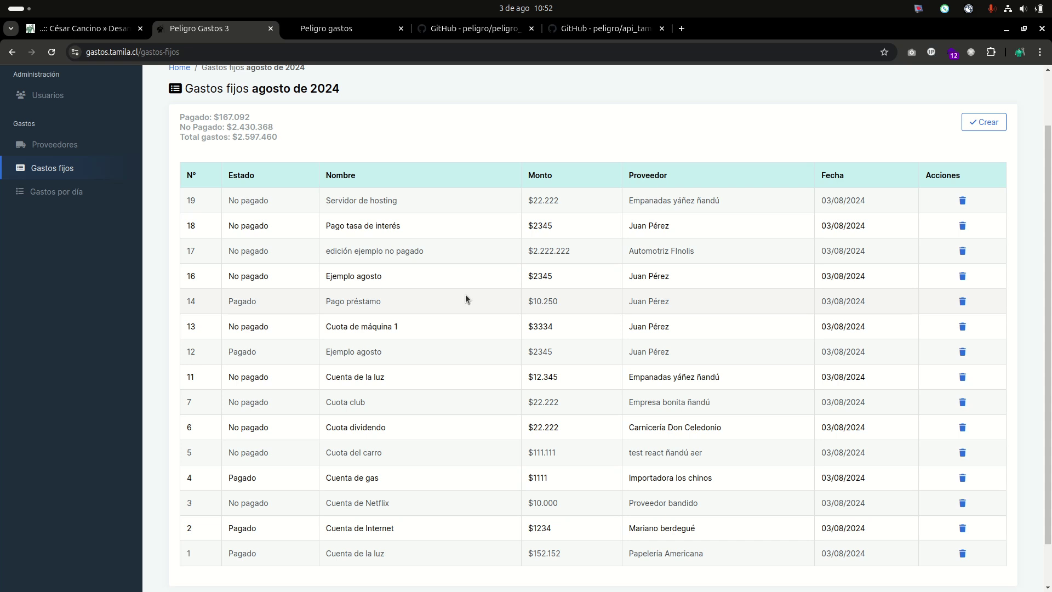
scroll(465, 298, "down", 1)
scroll(465, 299, "up", 3)
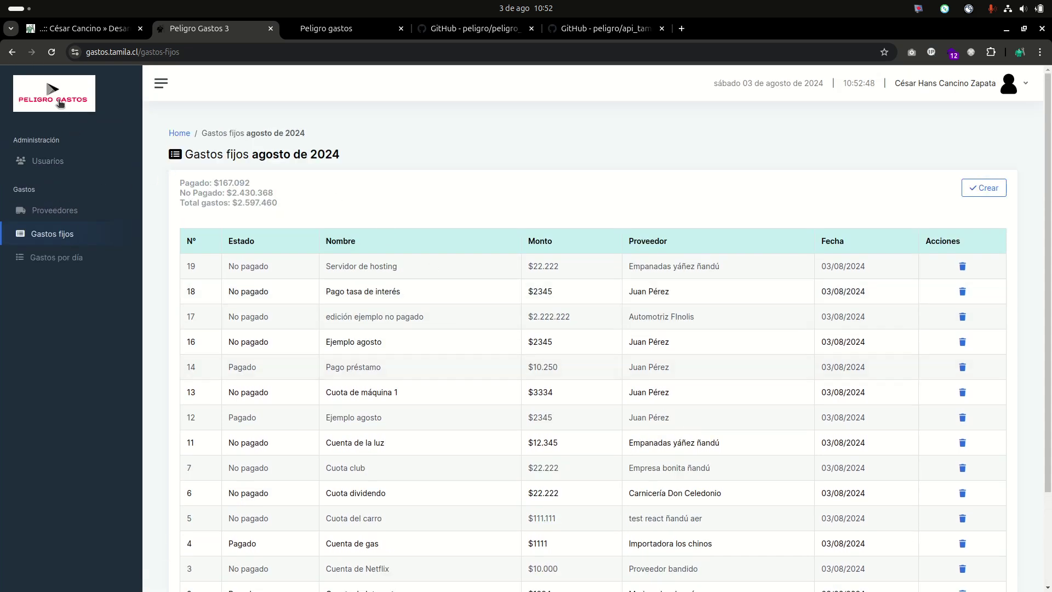
Return to the home dashboard and highlight the $-2.263.276 fixed-expenses total.
left_click(62, 107)
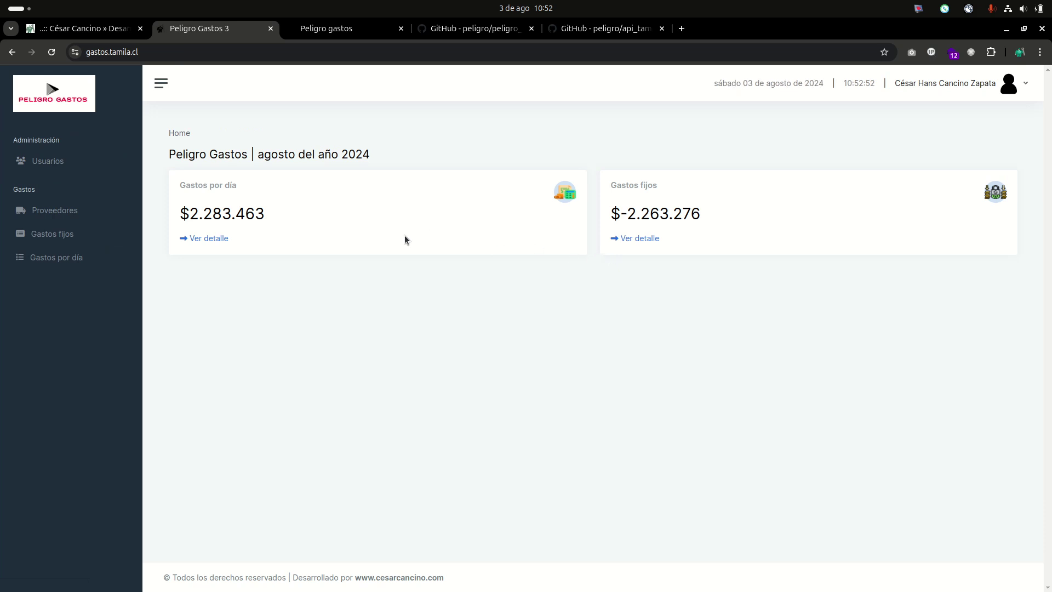
left_click_drag(716, 214, 618, 213)
left_click(623, 212)
left_click(631, 214)
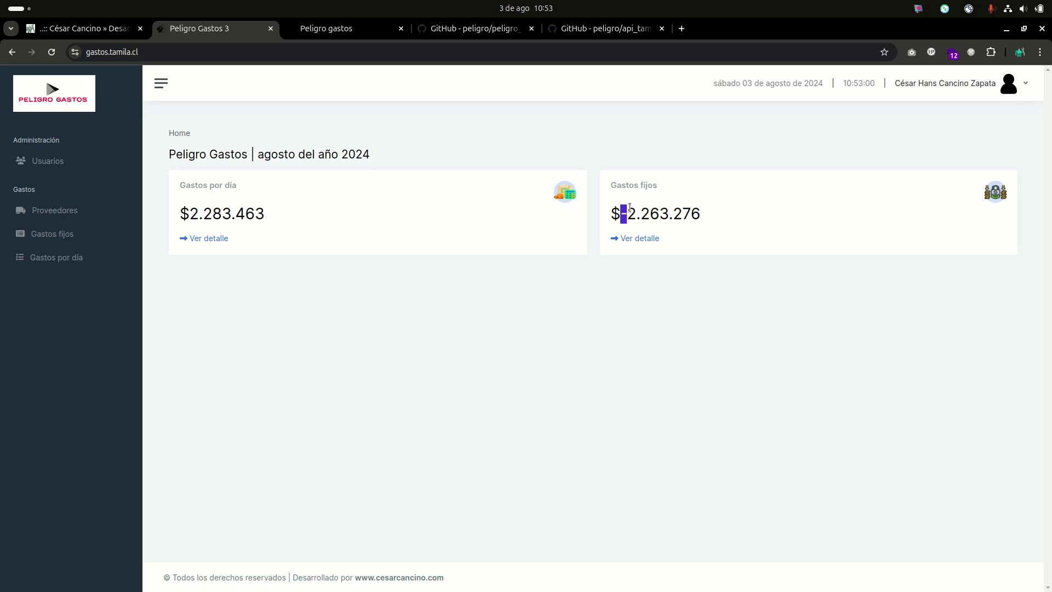
Open the Proveedores list and highlight 'signalSlice' in its heading.
left_click(60, 213)
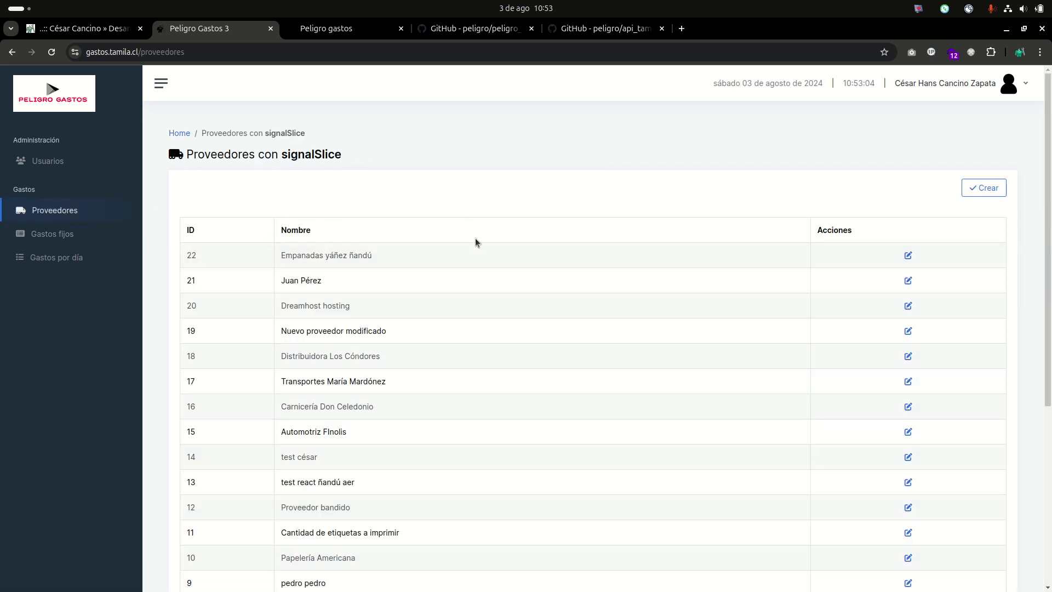
double_click(311, 154)
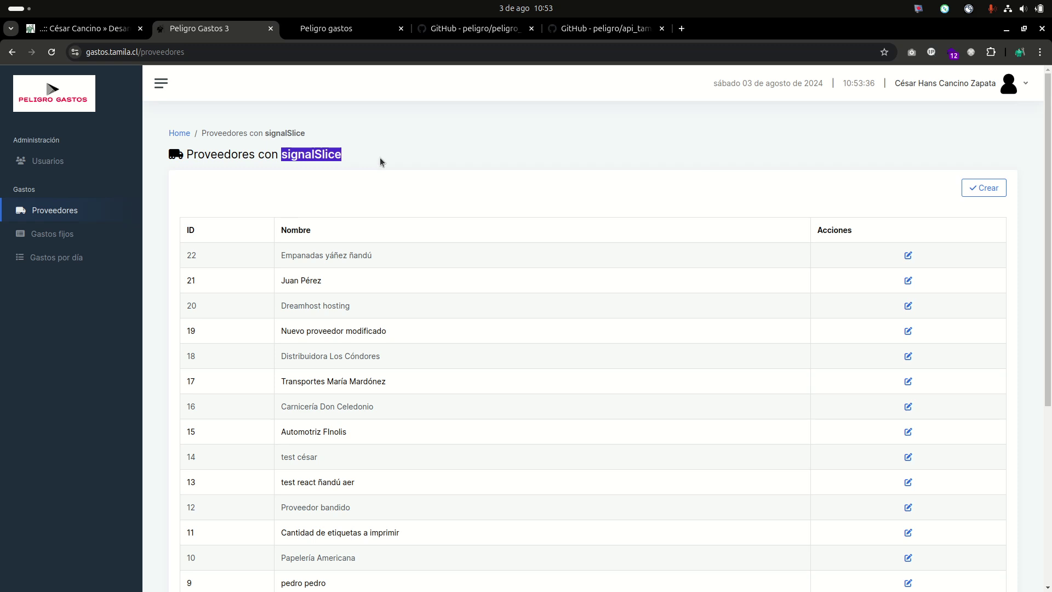
left_click(438, 155)
Reload the suppliers page twice, then go to the Usuarios page.
key("F5")
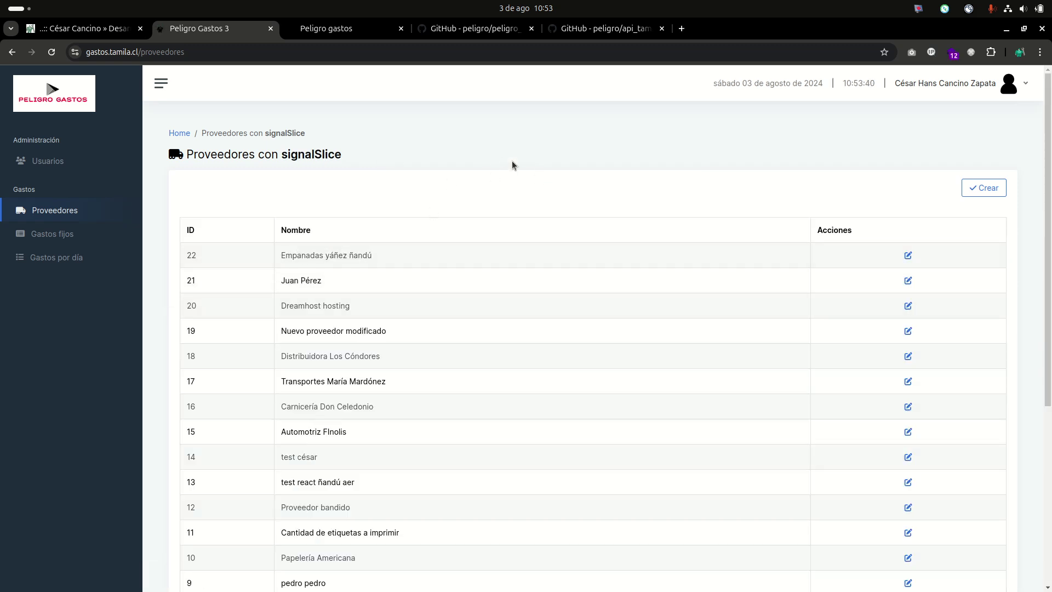
key("F5")
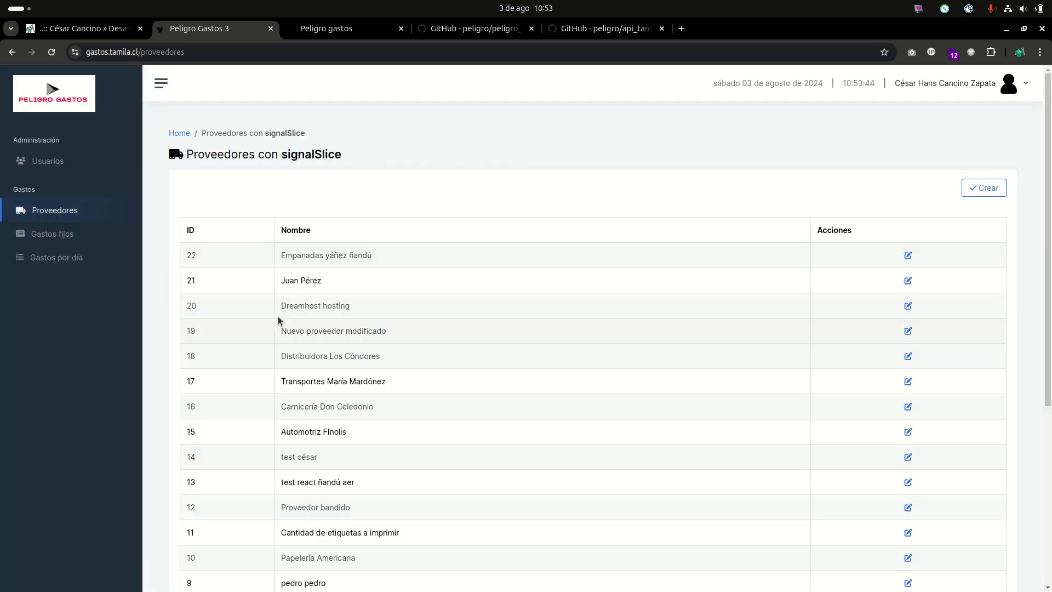
scroll(356, 277, "down", 1)
scroll(354, 278, "up", 1)
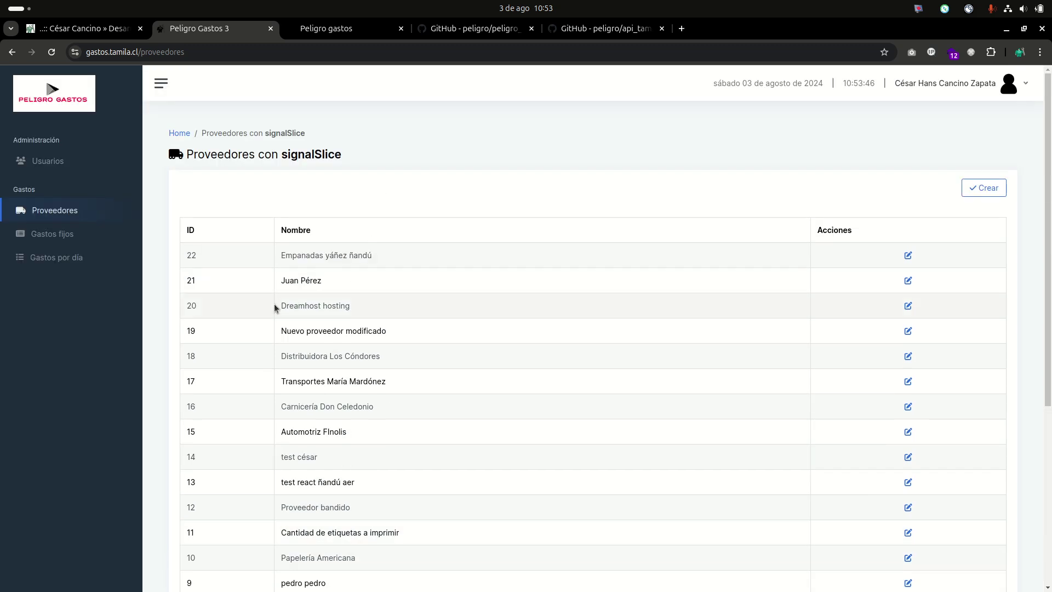
left_click(60, 166)
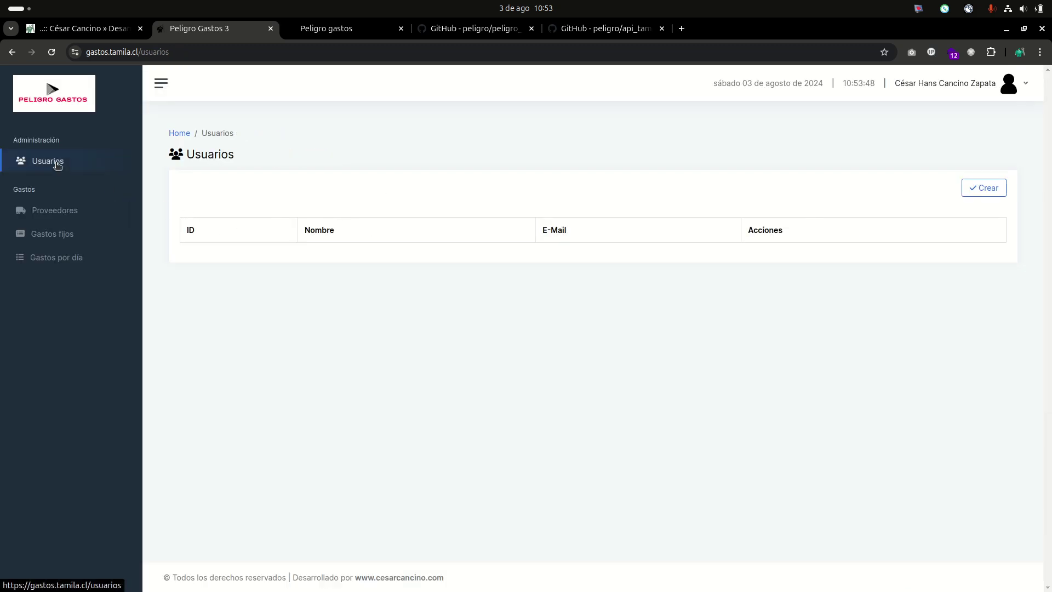
scroll(648, 367, "down", 1)
scroll(648, 367, "up", 1)
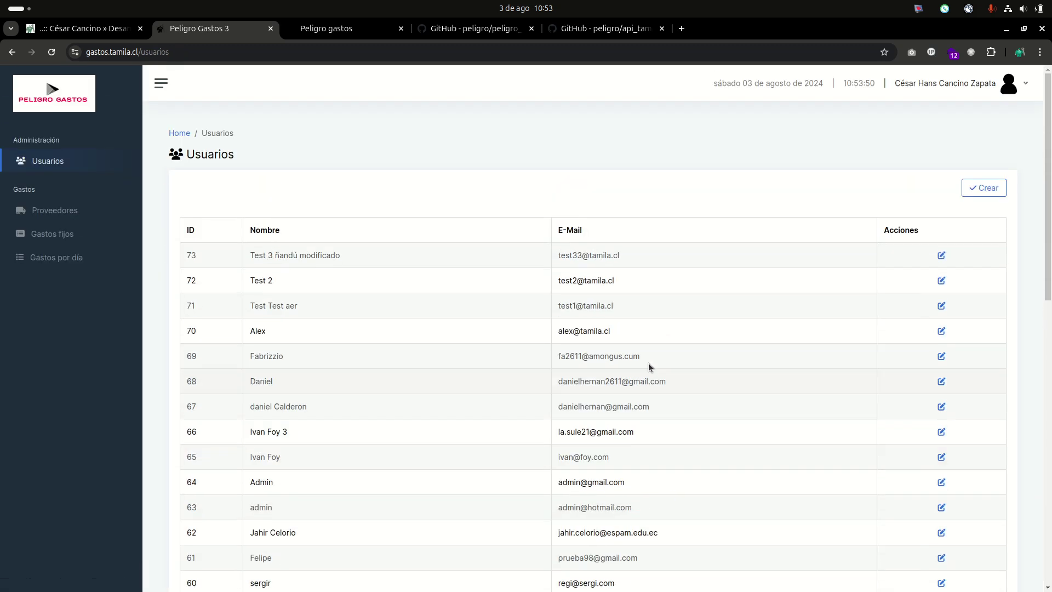
left_click(984, 187)
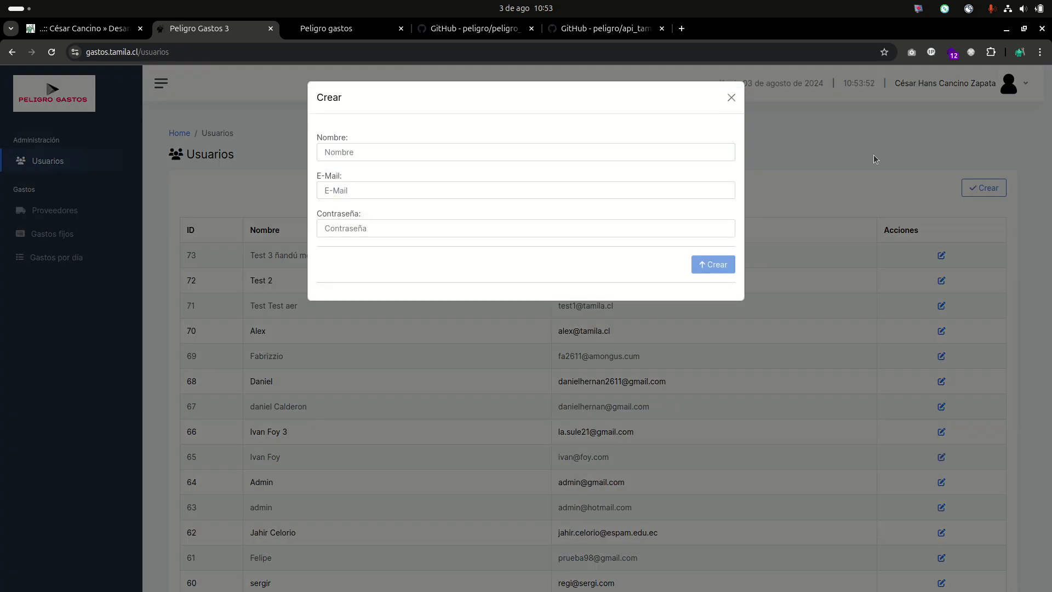
left_click(873, 154)
left_click(1021, 92)
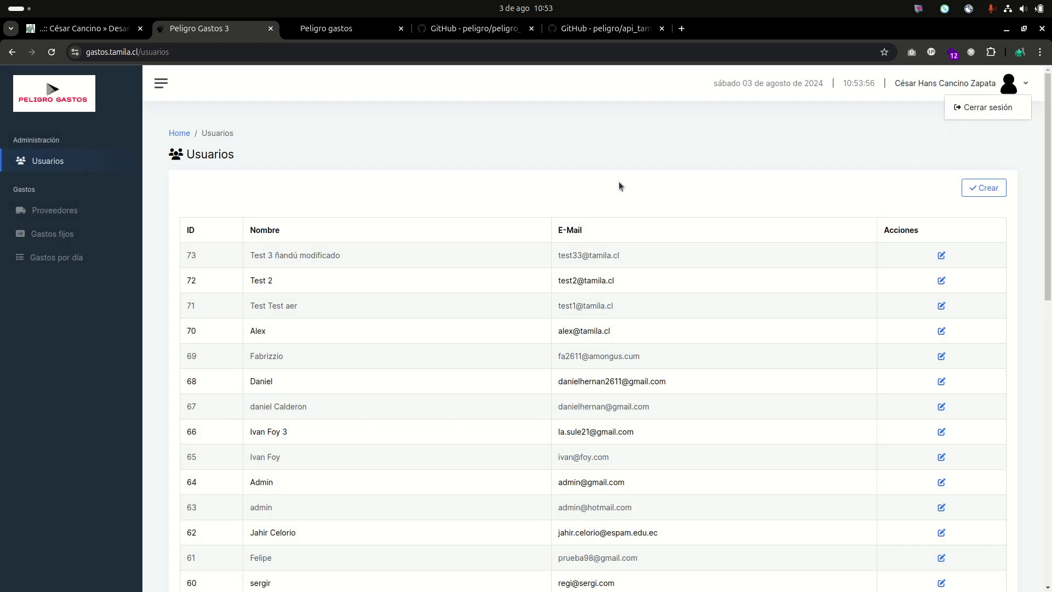
left_click(910, 131)
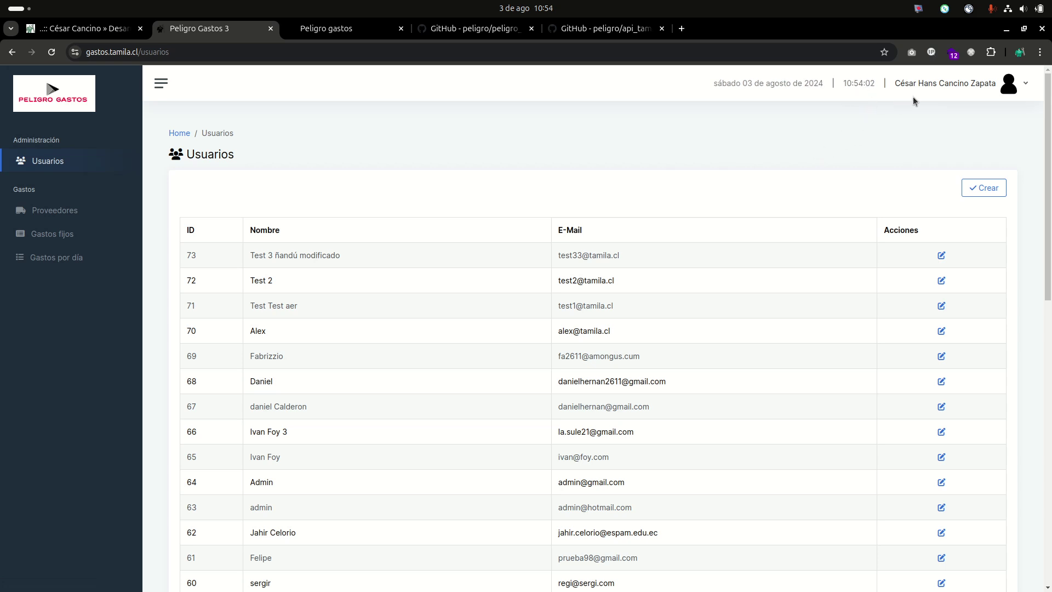
left_click(1022, 85)
Log out, then highlight 'Laravel 11' and 'Angular 18' on the login page and focus E-Mail.
left_click(989, 108)
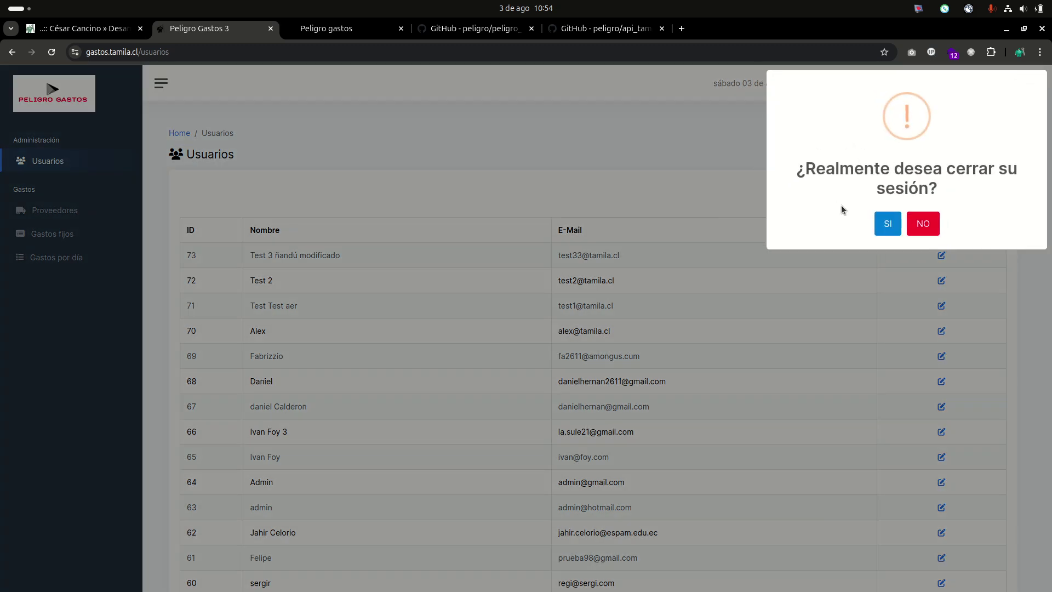
left_click(884, 223)
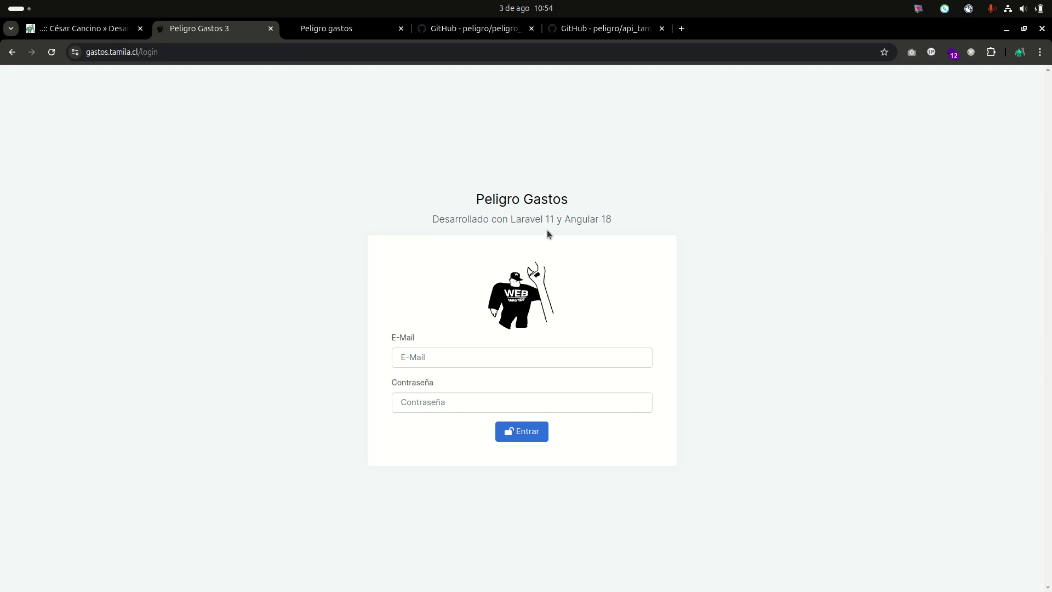
left_click_drag(556, 222, 511, 220)
left_click_drag(621, 219, 567, 220)
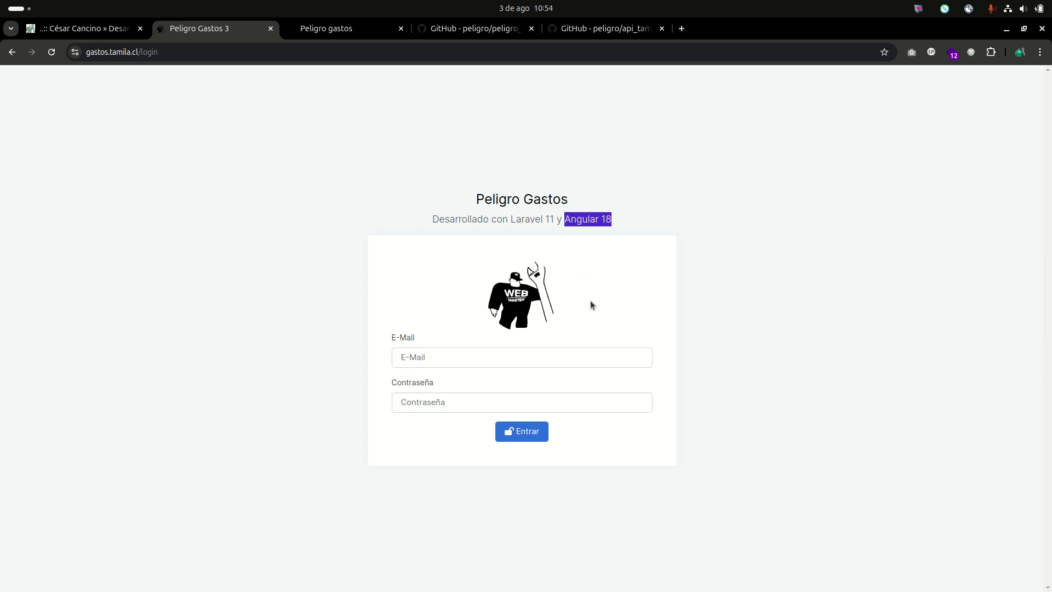
left_click(468, 357)
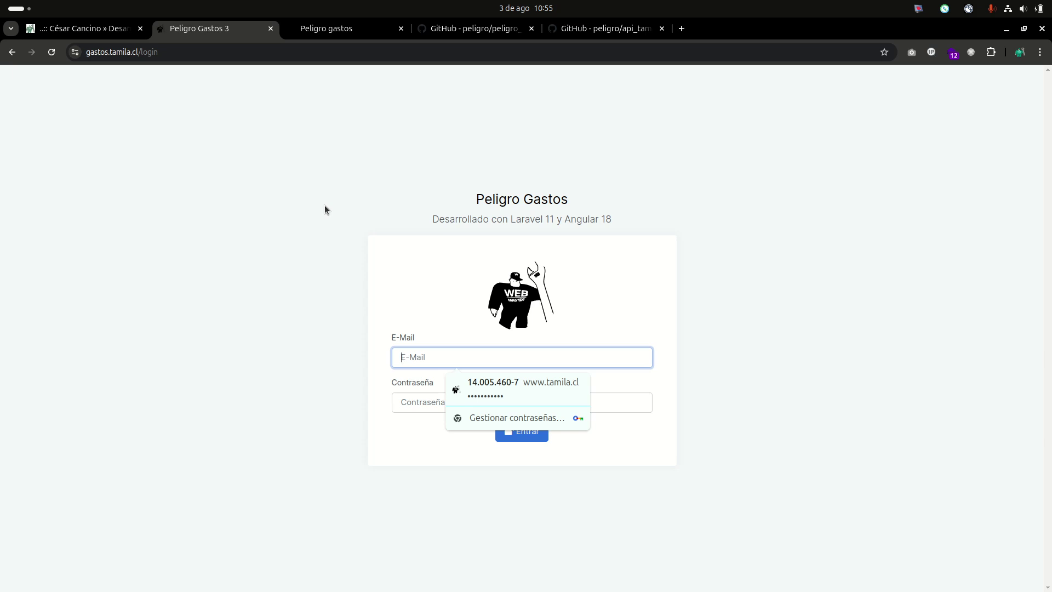
left_click(679, 243)
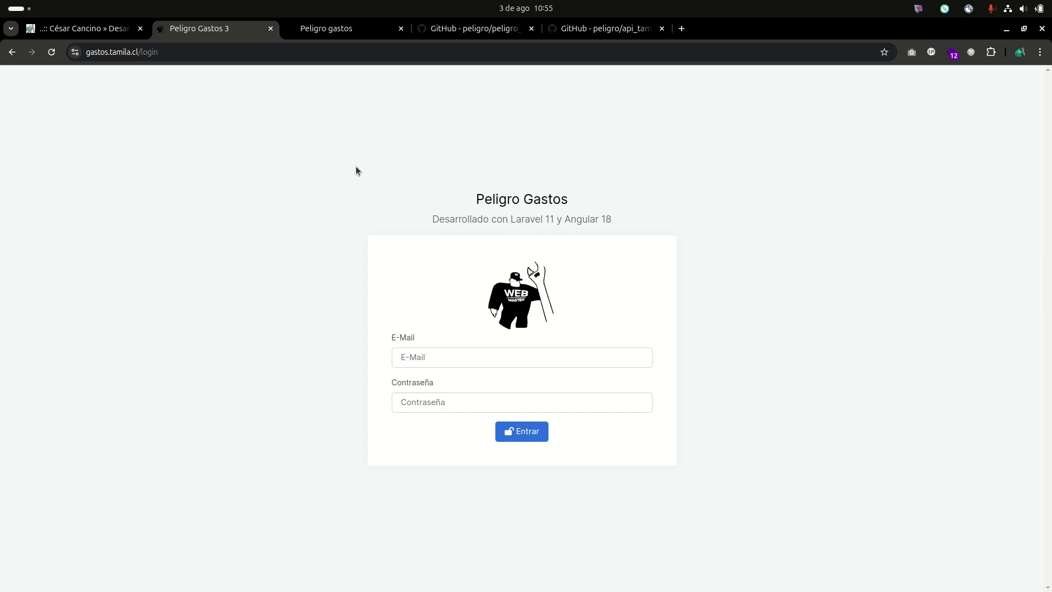
Go from the Angular course page to its Udemy purchase page and expand the '16 secciones más' list.
left_click(82, 29)
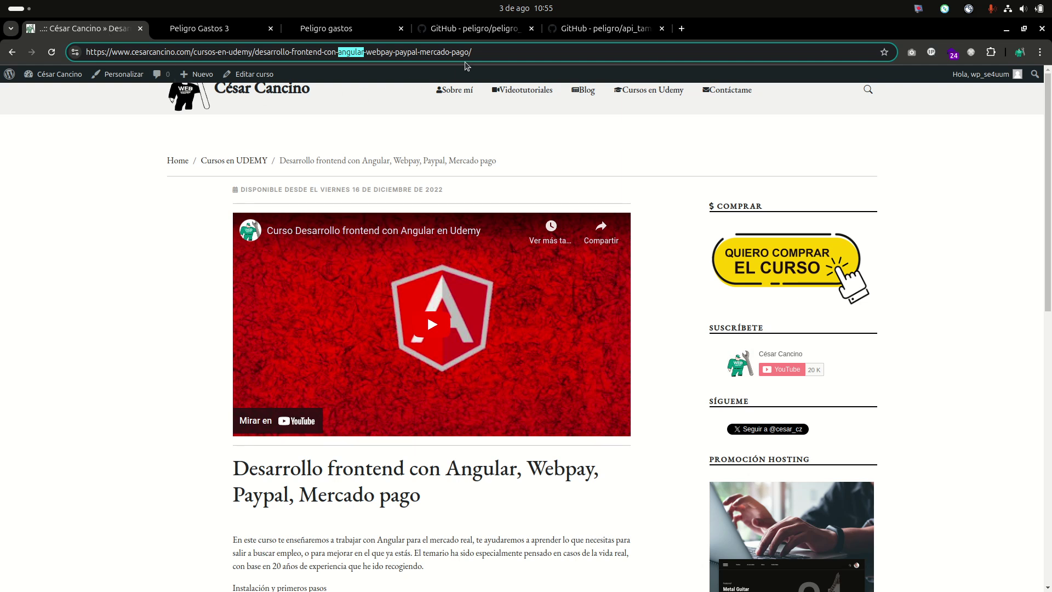
left_click(733, 257)
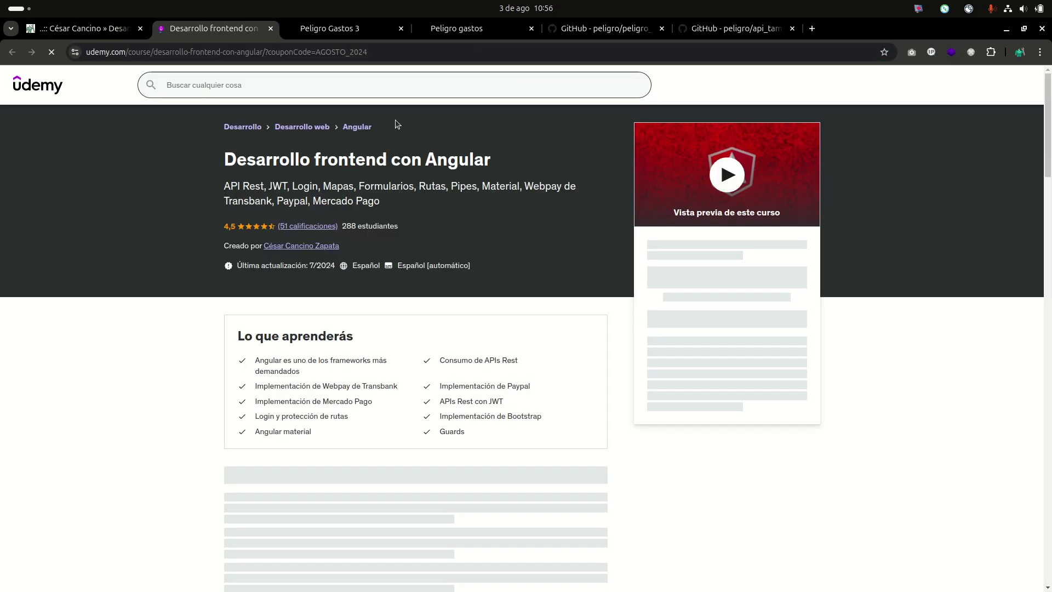
scroll(494, 278, "down", 10)
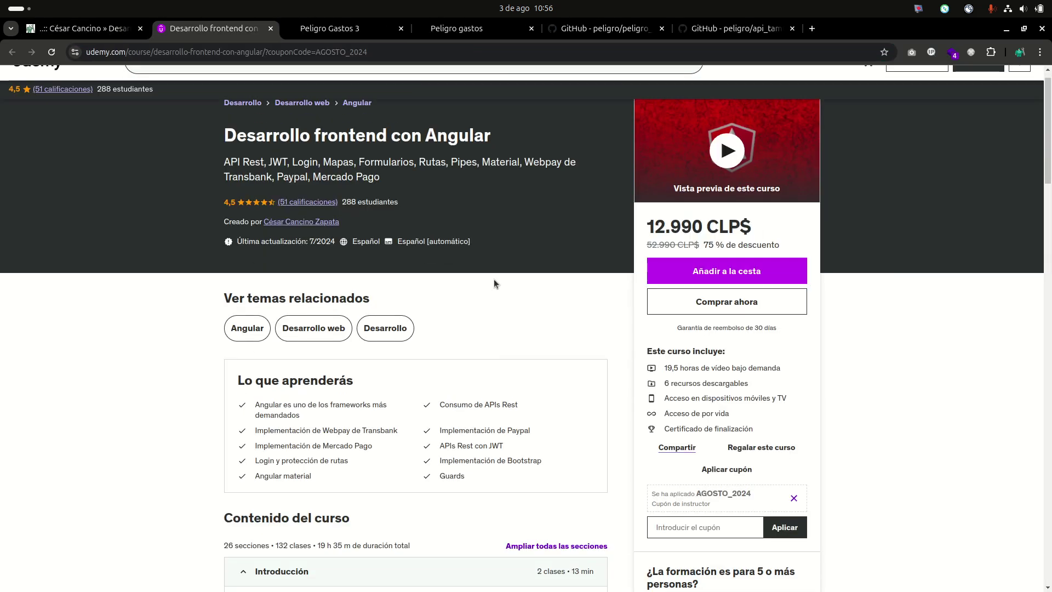
scroll(494, 281, "down", 3)
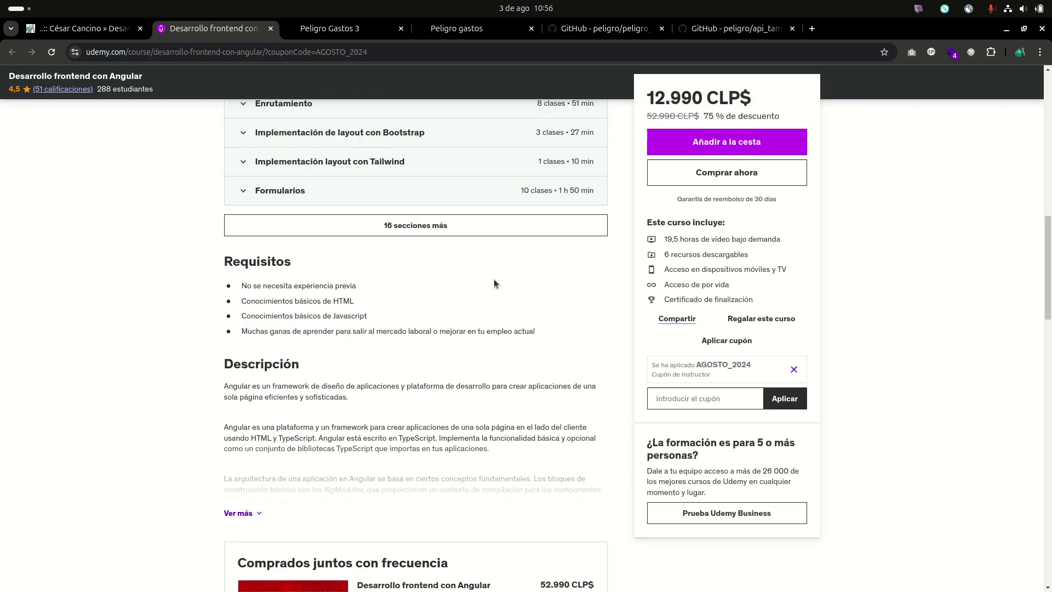
left_click(460, 228)
scroll(363, 277, "up", 6)
scroll(365, 279, "up", 7)
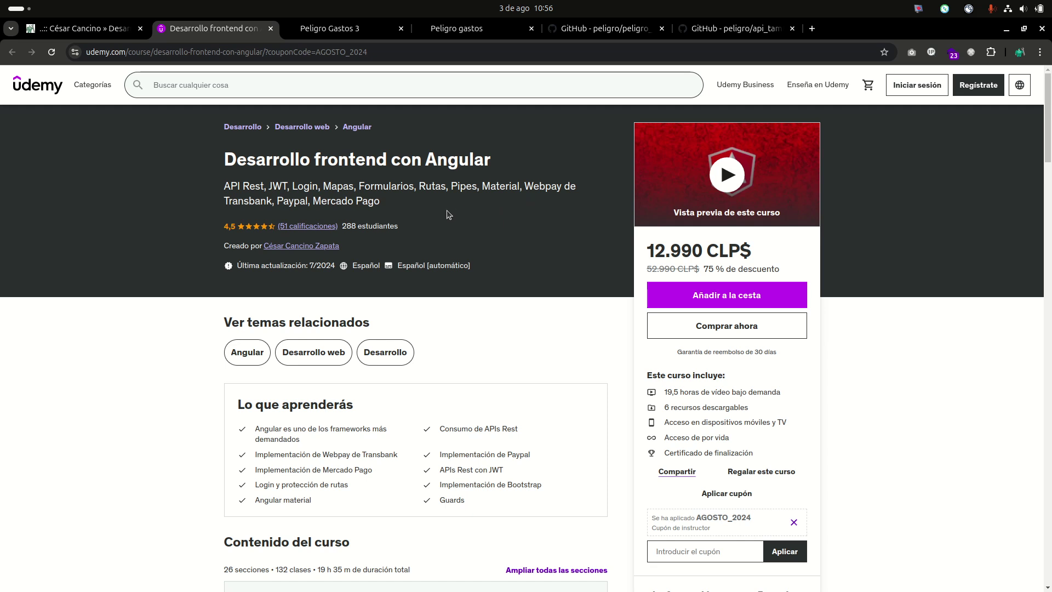
Highlight the payment options Webpay, Transbank, Paypal and Mercado Pago in the subtitle.
double_click(525, 188)
left_click(525, 187)
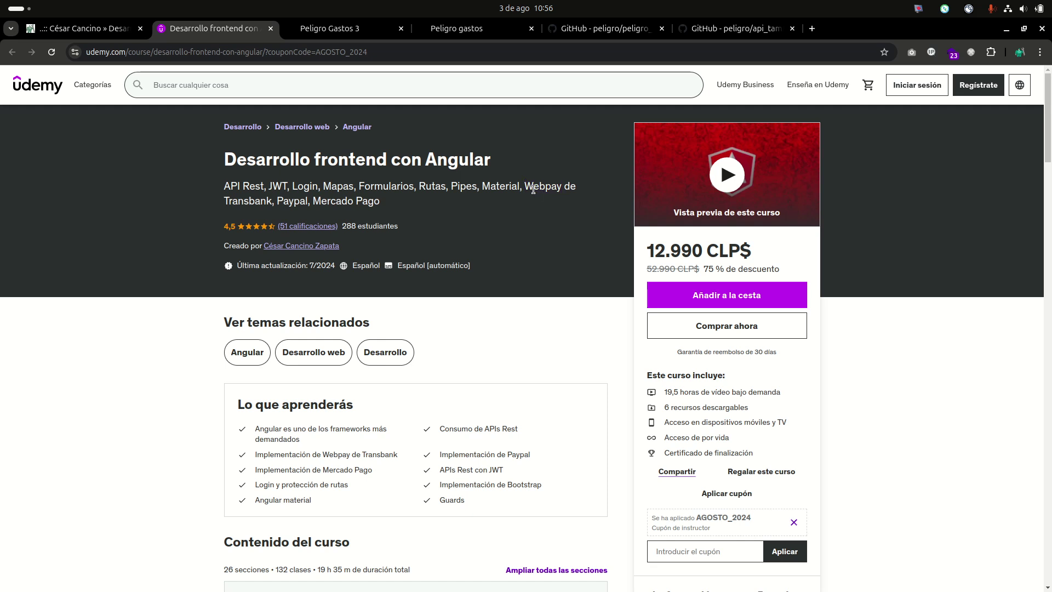
left_click_drag(274, 198, 220, 203)
double_click(292, 200)
left_click(389, 201)
left_click_drag(389, 201, 331, 201)
left_click(402, 205)
mouse_move(231, 586)
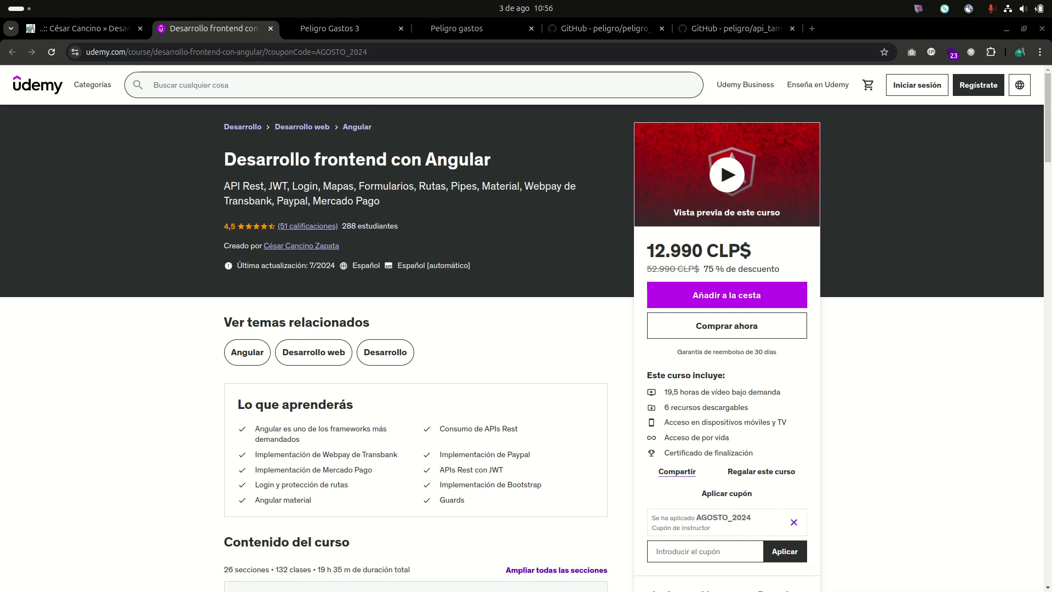